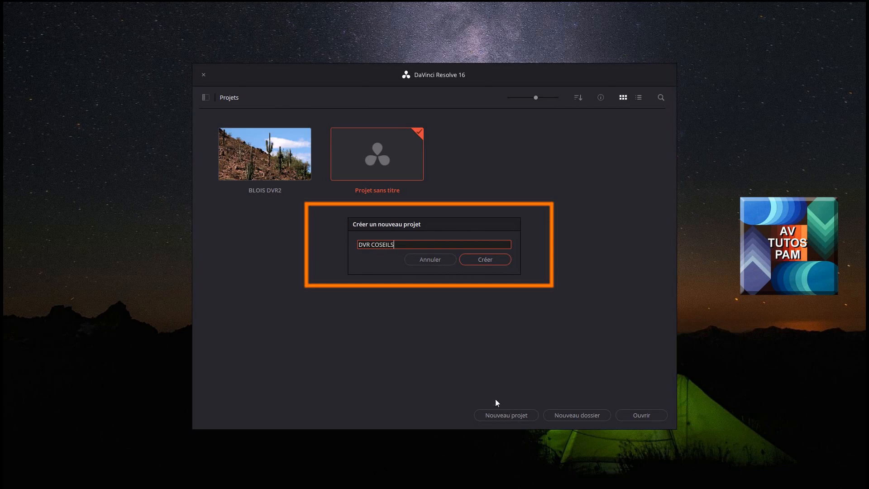
Correct the new project's name to DVR CONSEILS and create the project
left_click(379, 244)
type("N")
left_click(475, 260)
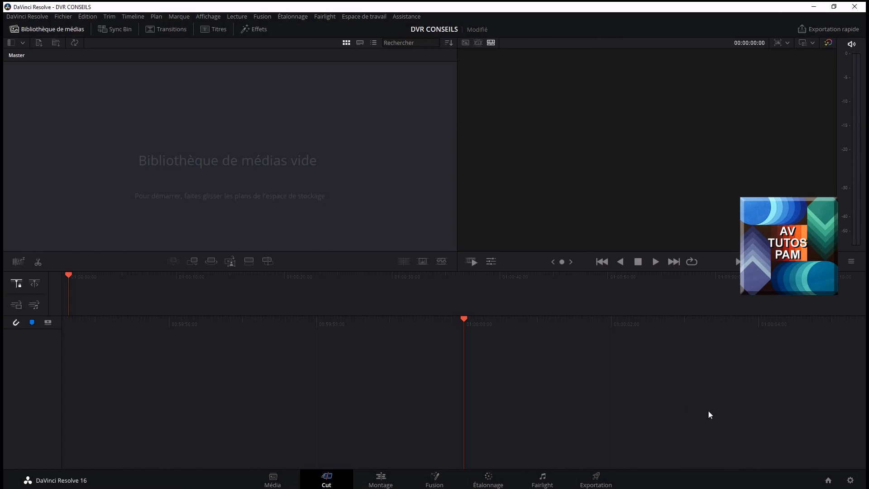
Set both the timeline frame rate and the playback frame rate to 25 images per second in the project settings
left_click(850, 482)
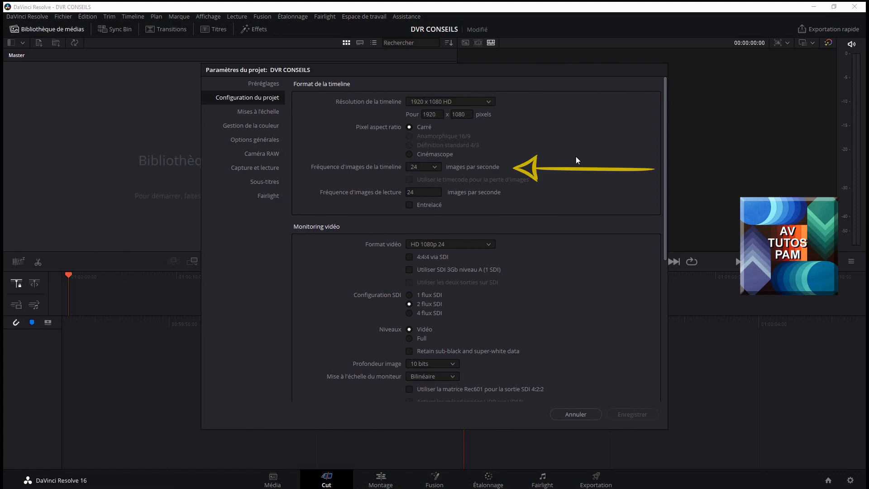
left_click(436, 167)
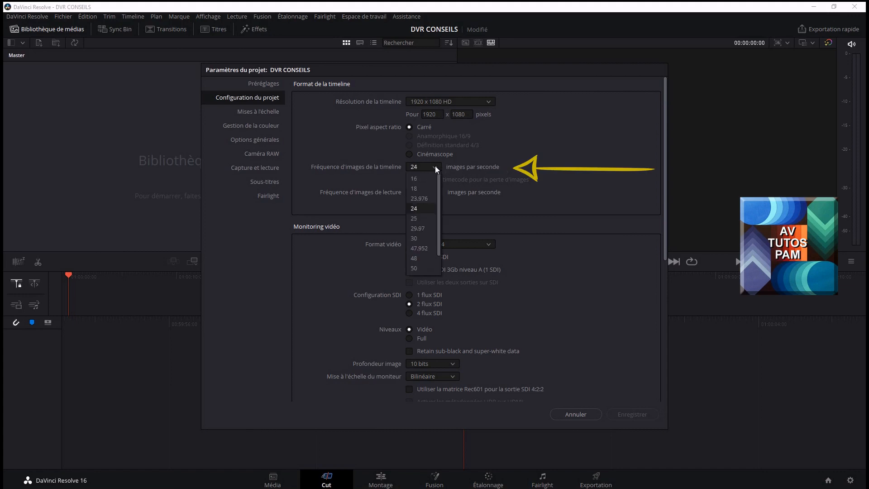
left_click(420, 219)
left_click(419, 195)
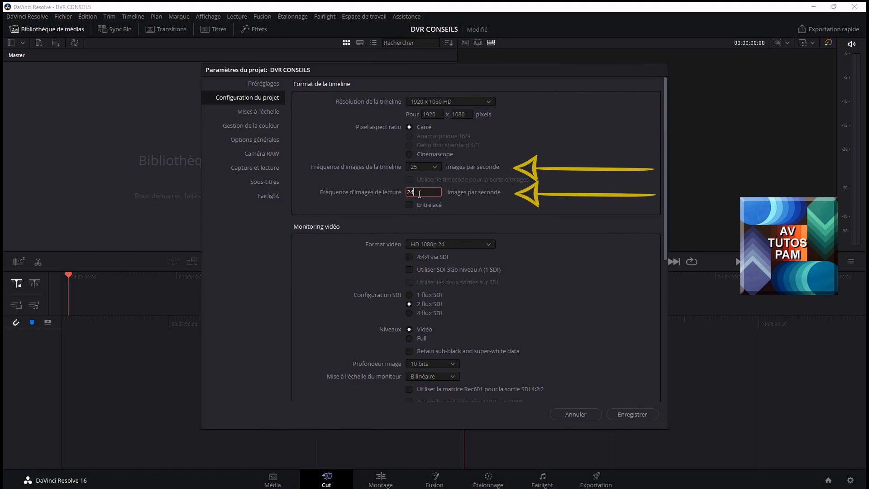
double_click(408, 192)
type("25")
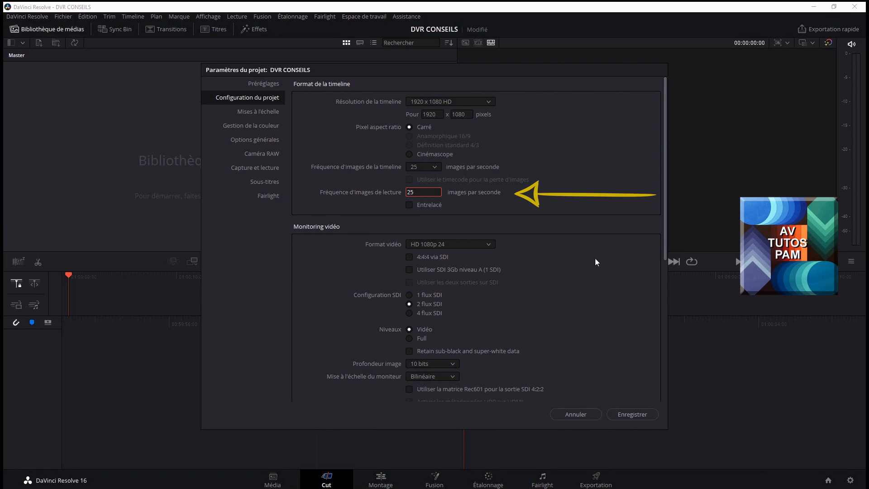
Set the video monitoring format to HD 1080p 25 and save the project settings
left_click(490, 244)
scroll(461, 272, "up", 2)
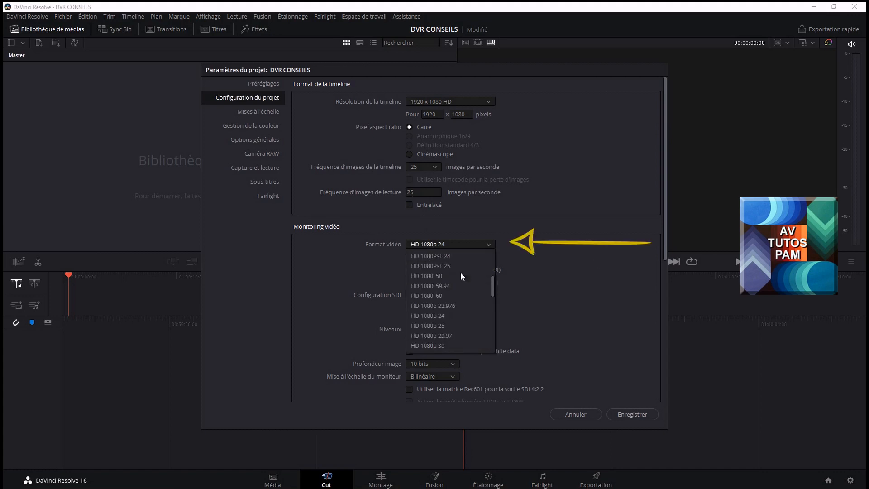
left_click(433, 326)
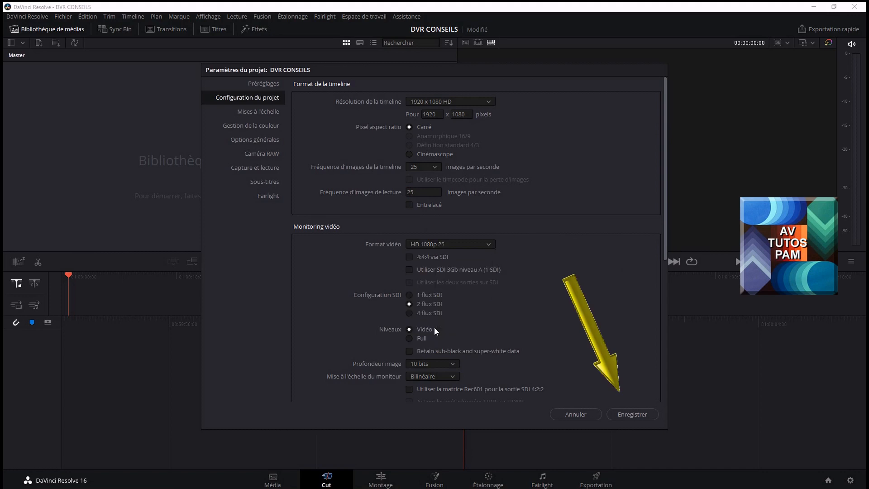
left_click(634, 414)
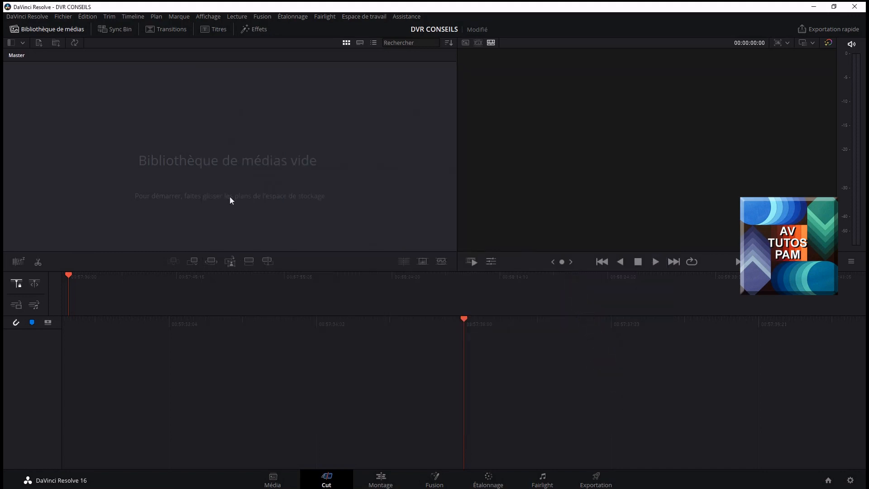
In the user preferences for saving and loading, set automatic backups to every 10 minutes
left_click(38, 18)
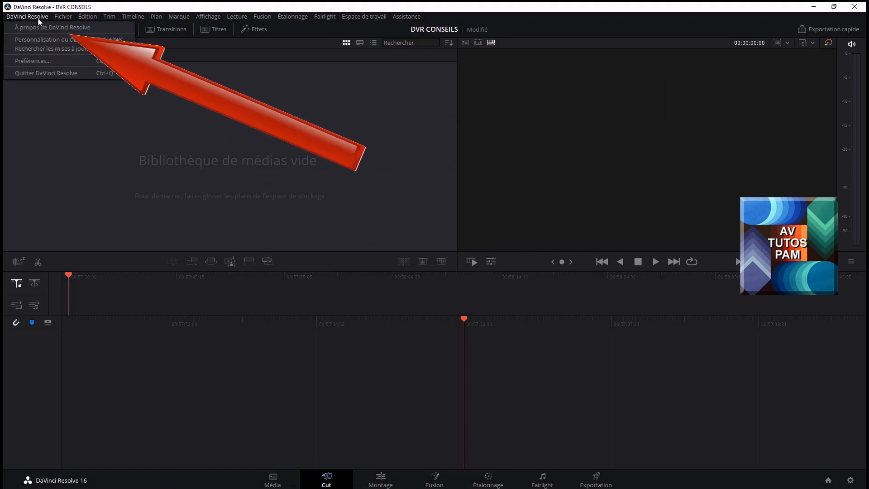
left_click(37, 62)
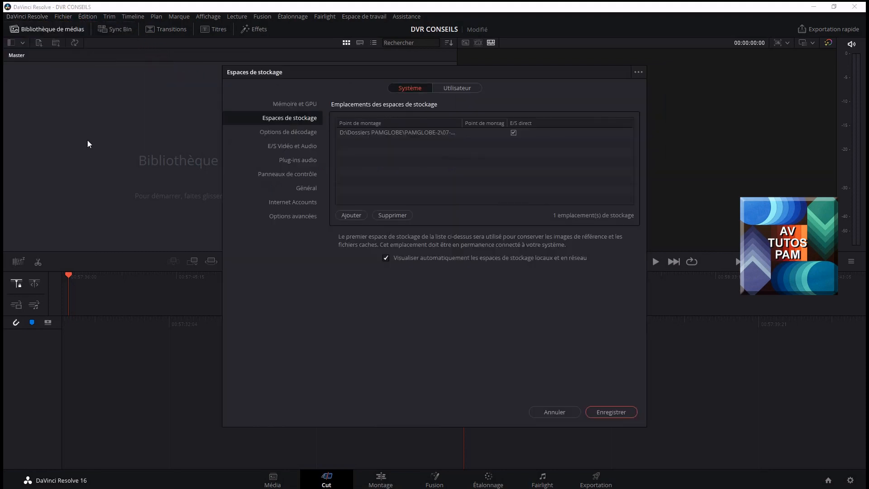
left_click(462, 90)
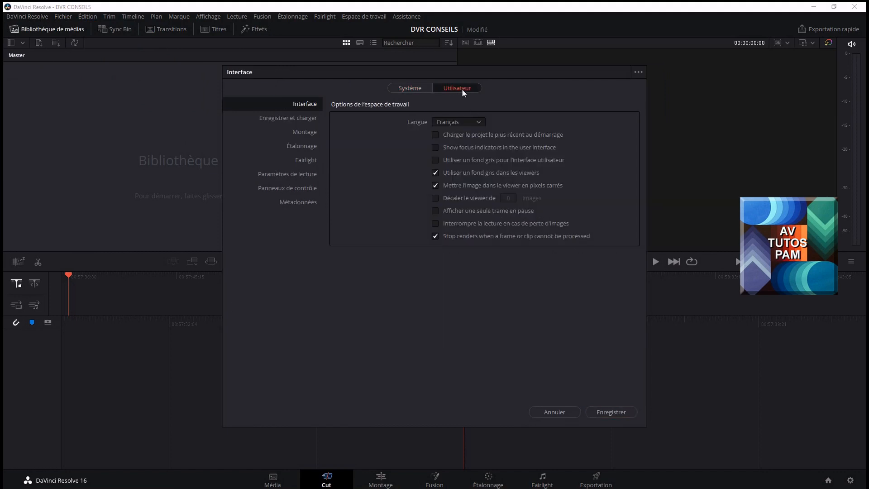
left_click(301, 122)
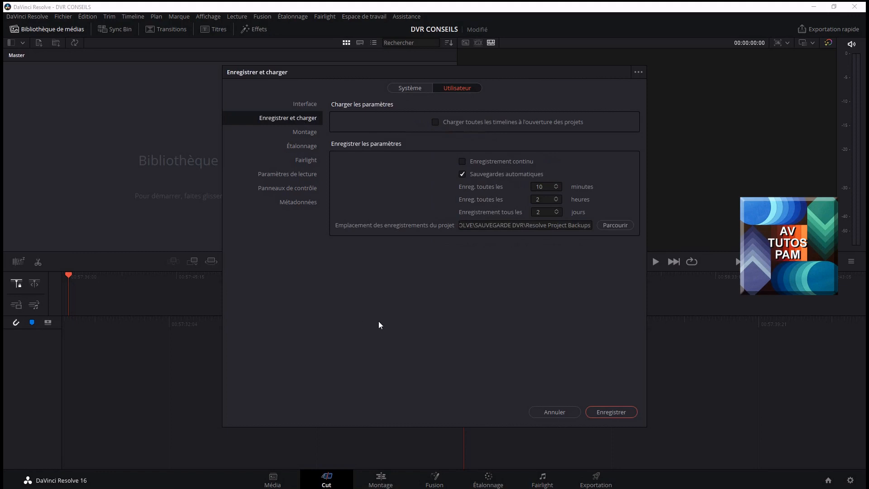
left_click(532, 187)
left_click(556, 184)
left_click(556, 185)
Choose the Resolve Project Backups folder inside SAUVEGARDE DVR as the project backup location
left_click(617, 227)
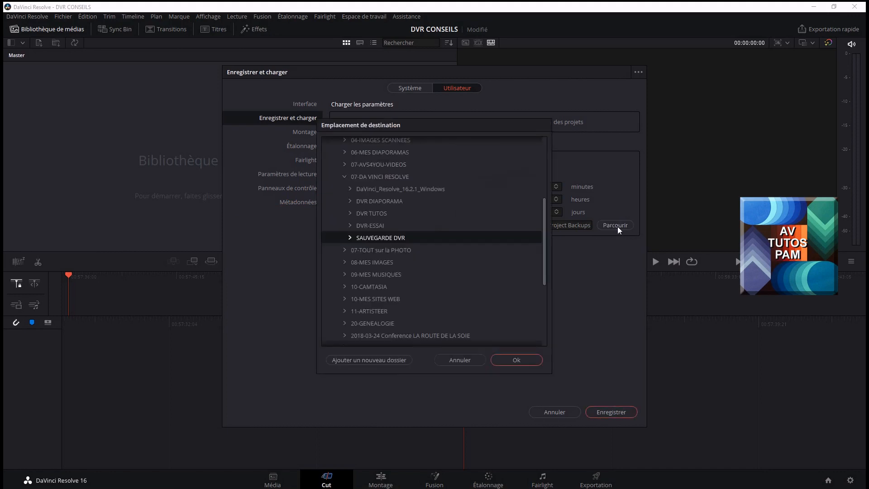
double_click(381, 239)
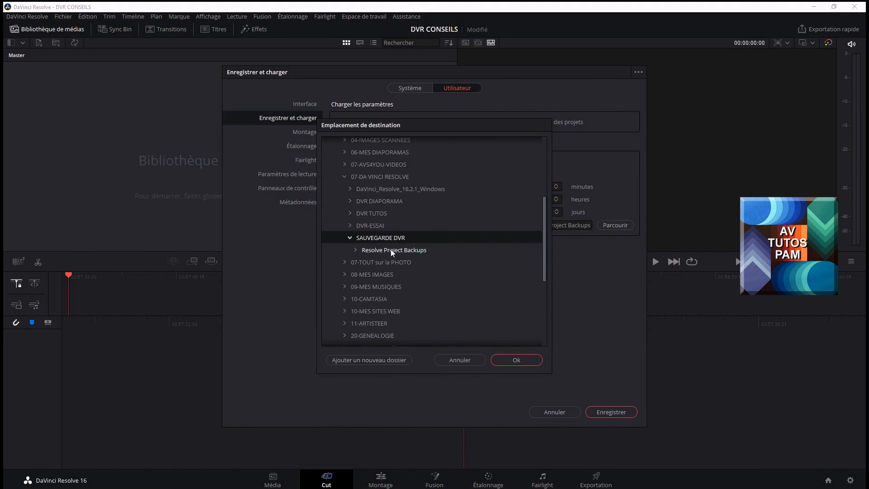
double_click(391, 250)
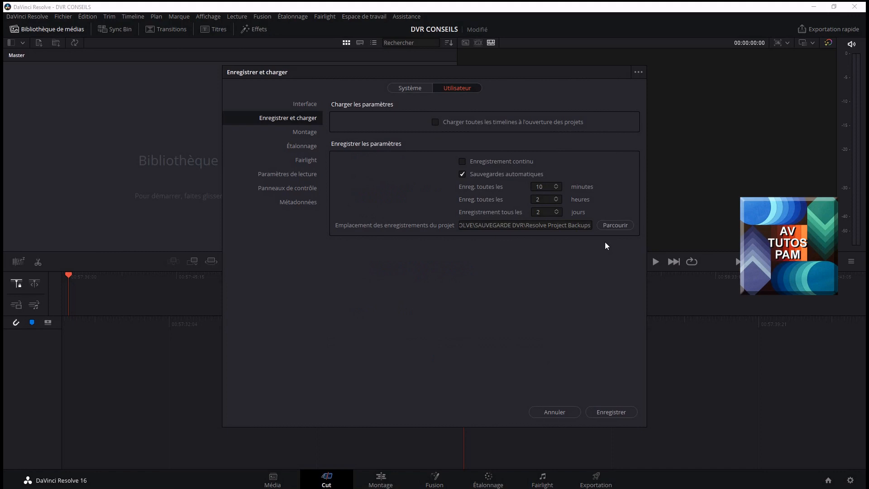
In the Montage preferences, set the default generator and photo durations to be counted in seconds, and save the preferences
left_click(304, 134)
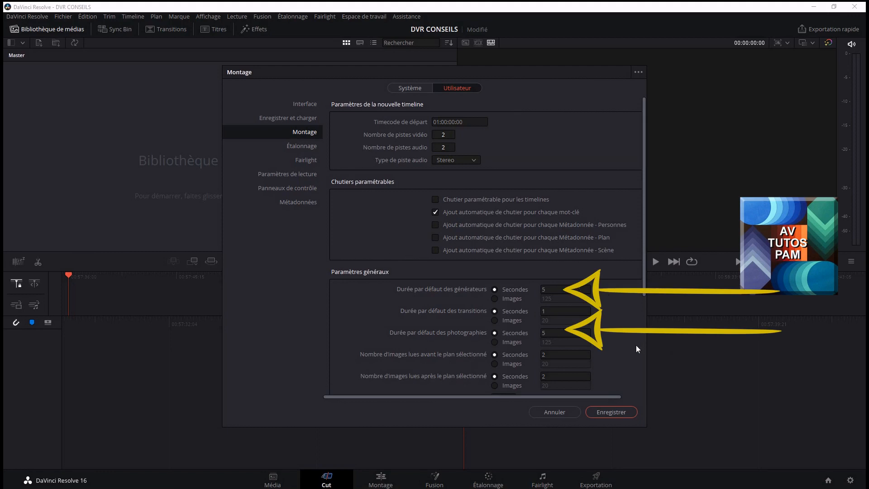
left_click(495, 299)
left_click(495, 289)
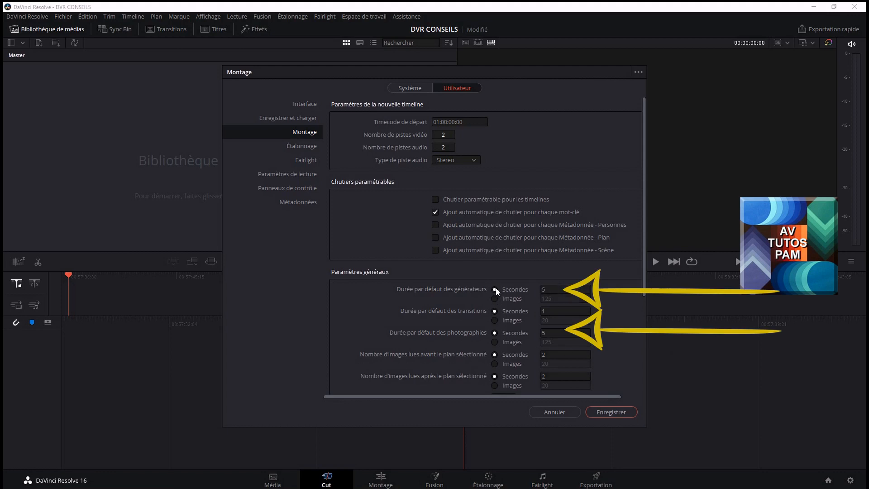
left_click(495, 342)
left_click(495, 333)
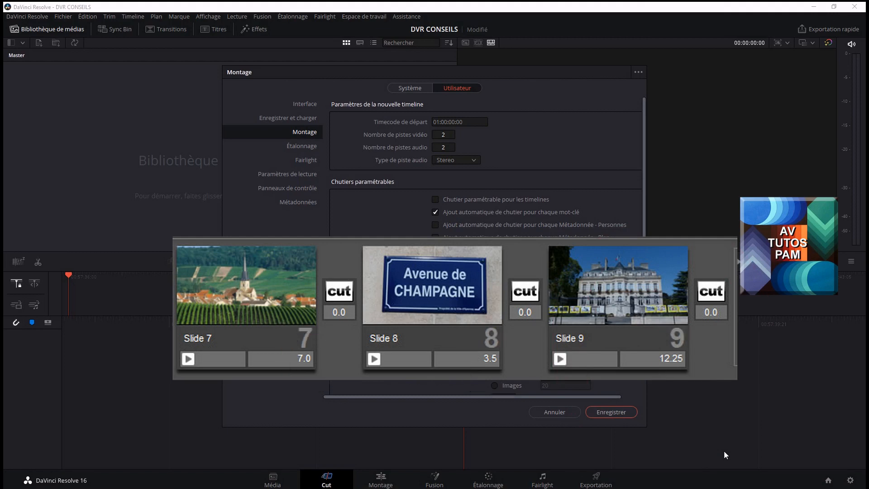
left_click(609, 413)
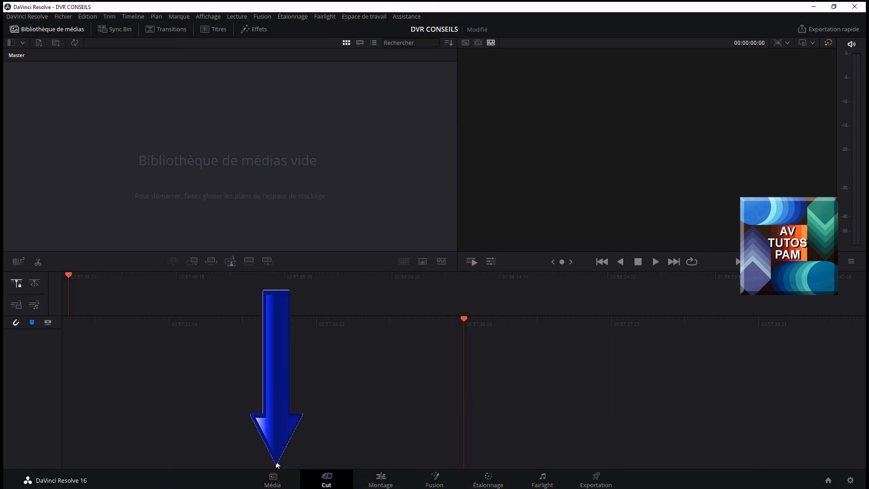
View the Média, Montage and Exportation pages, finishing on the Montage page
left_click(273, 479)
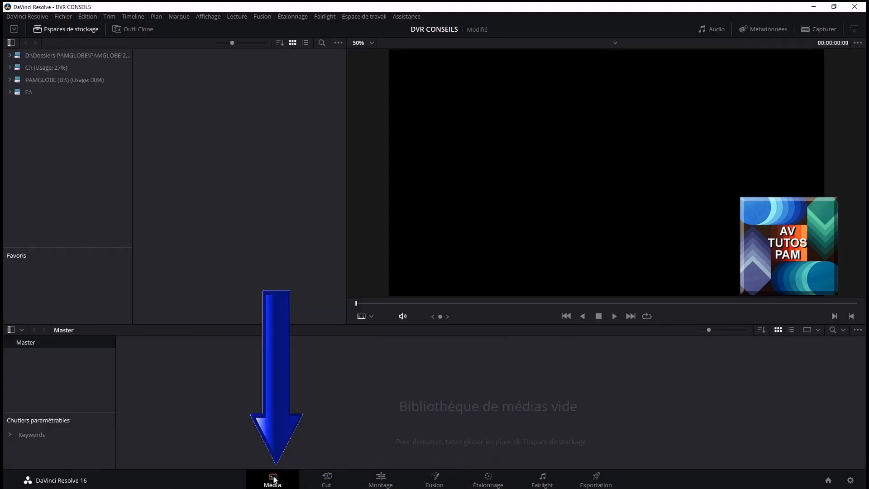
left_click(382, 478)
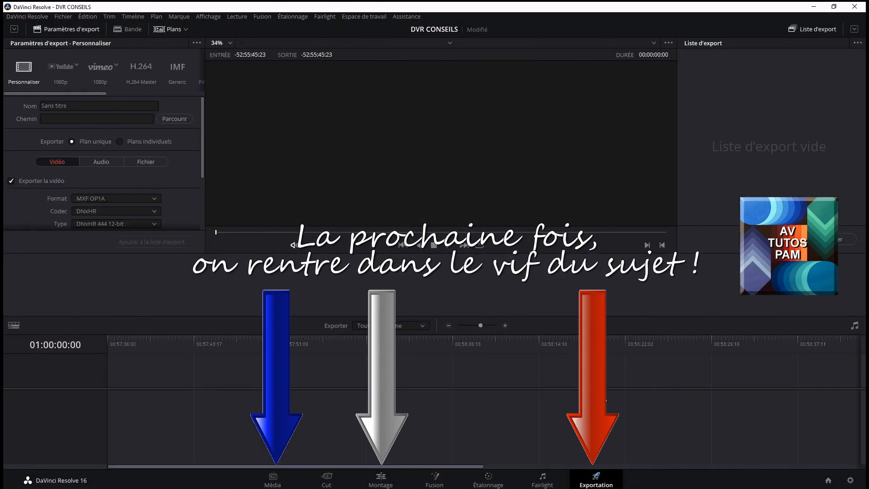
left_click(380, 478)
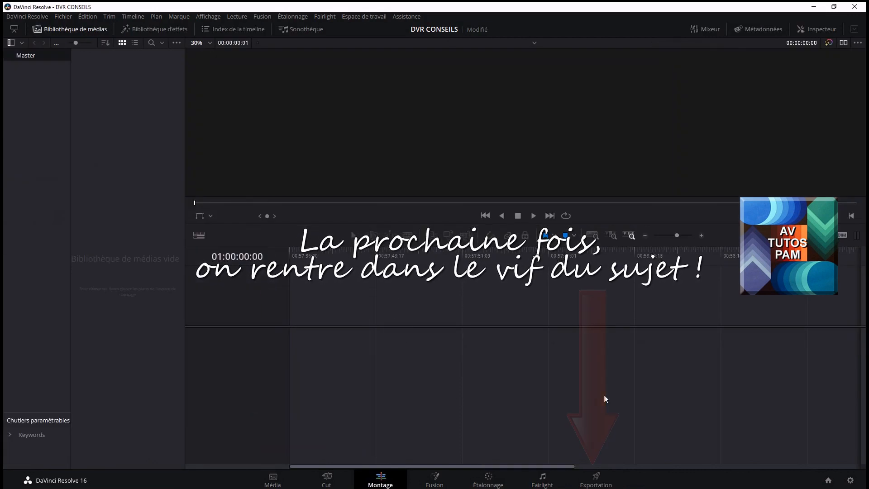